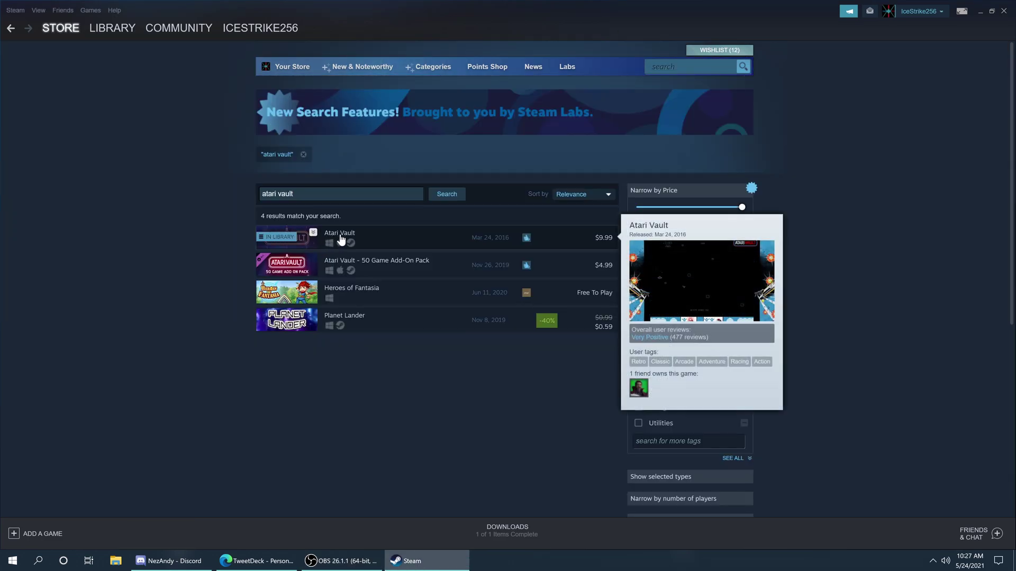
# - View the store pages of Atari Vault and its 50 Game Add-On Pack from the search results
pyautogui.click(340, 236)
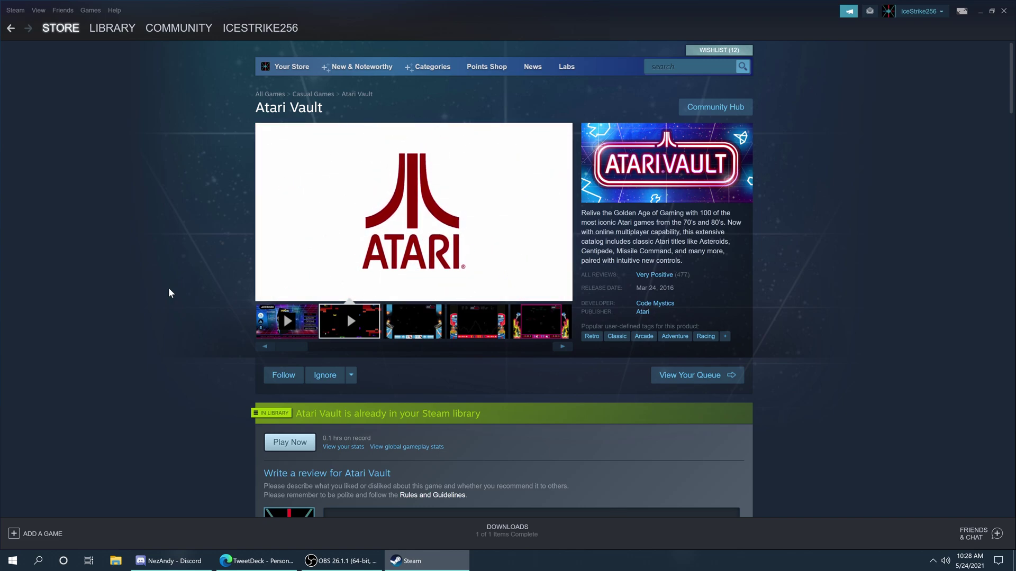
pyautogui.hotkey('alt', 'Left')
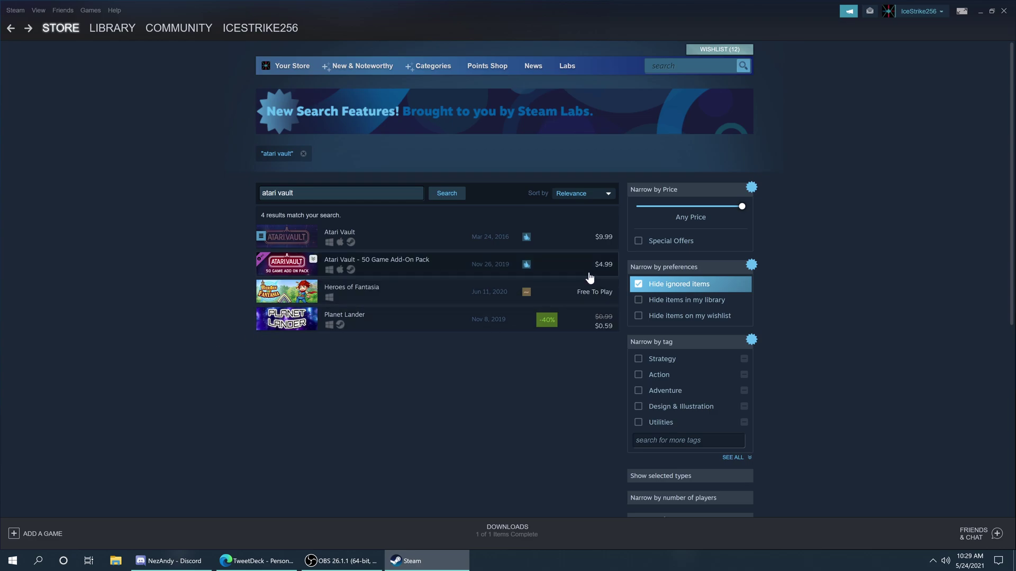
pyautogui.moveTo(584, 270)
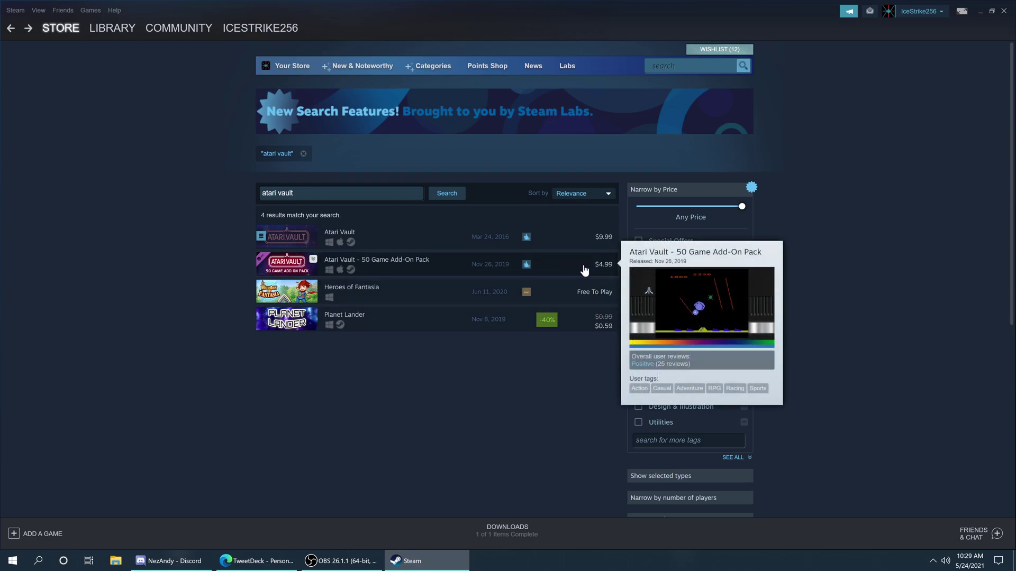
pyautogui.click(399, 272)
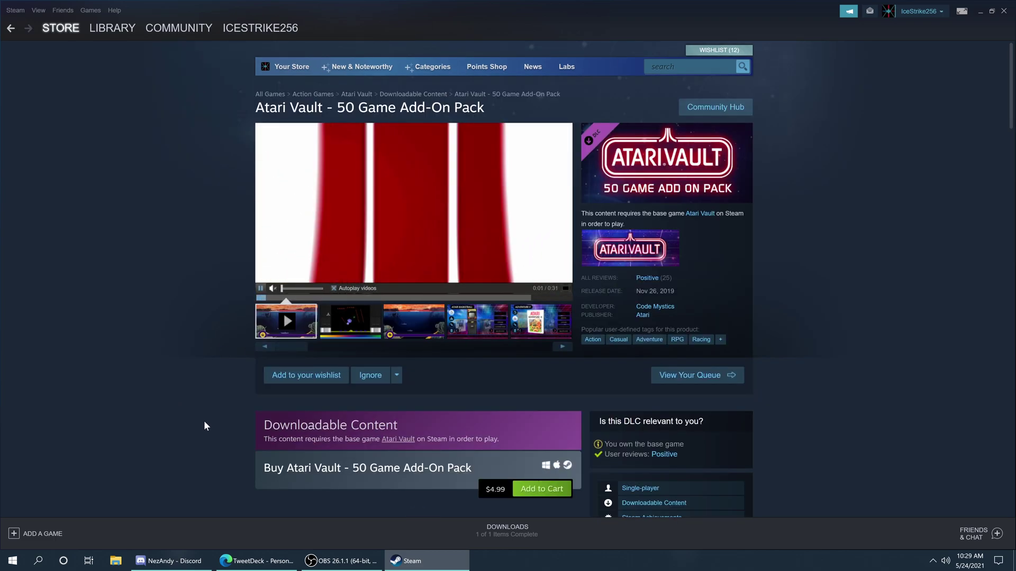
pyautogui.hotkey('alt', 'Left')
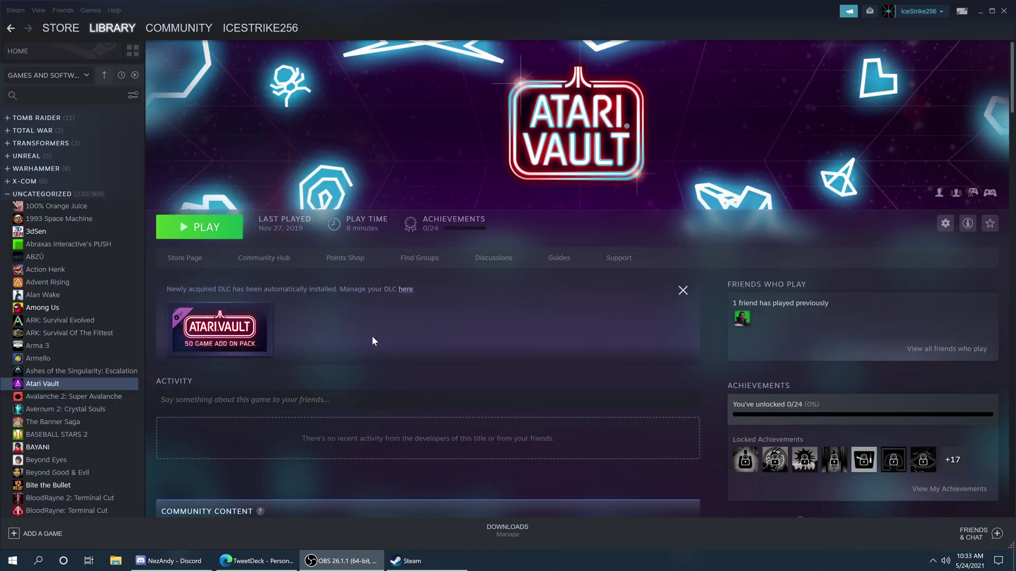
# - Browse Atari Vault's local files from the library and open AtariVault_Data, StreamingAssets, FOCAL_Emulator and its 5200 folder
pyautogui.rightClick(42, 388)
pyautogui.moveTo(88, 434)
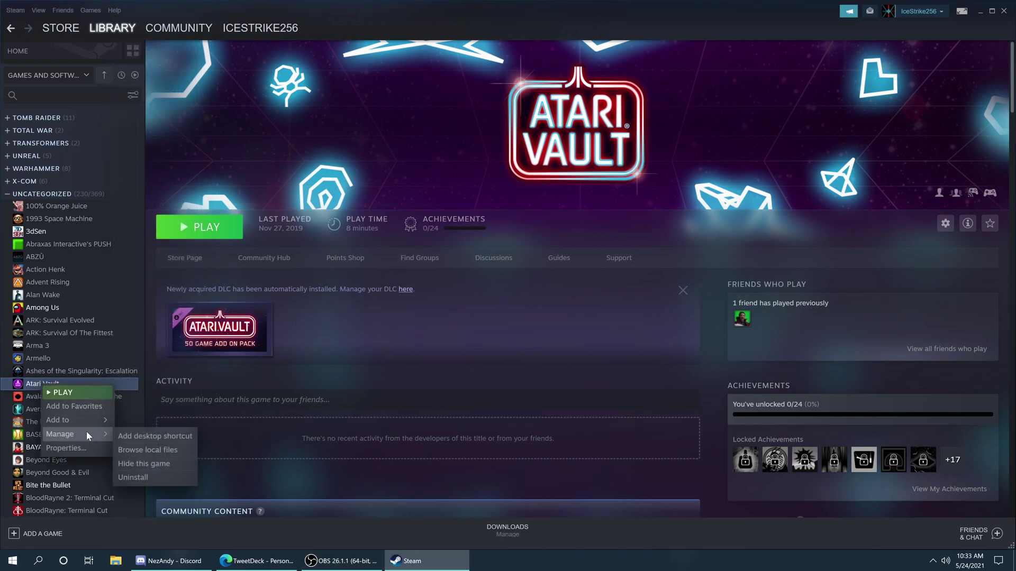
pyautogui.click(138, 450)
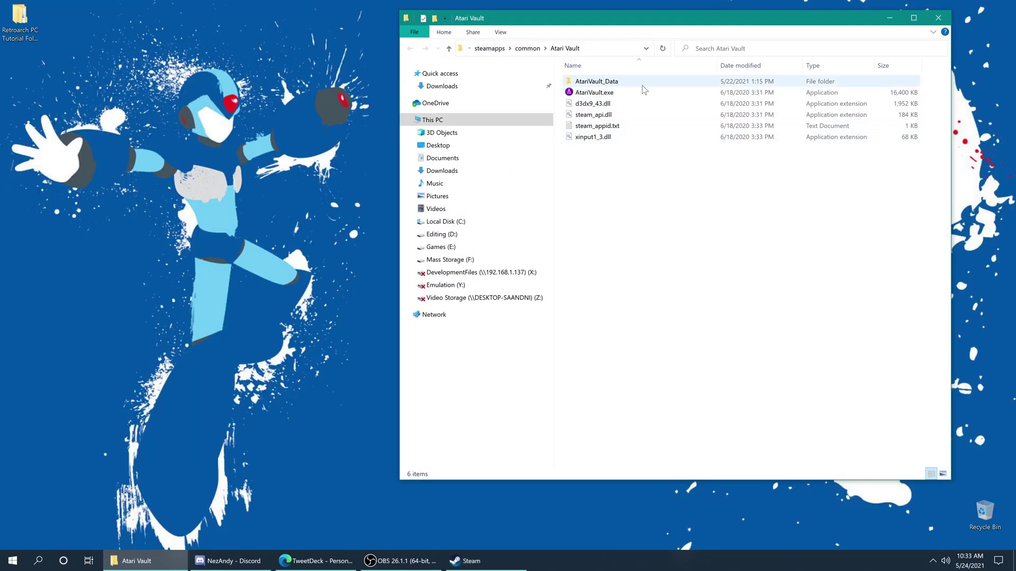
pyautogui.doubleClick(619, 84)
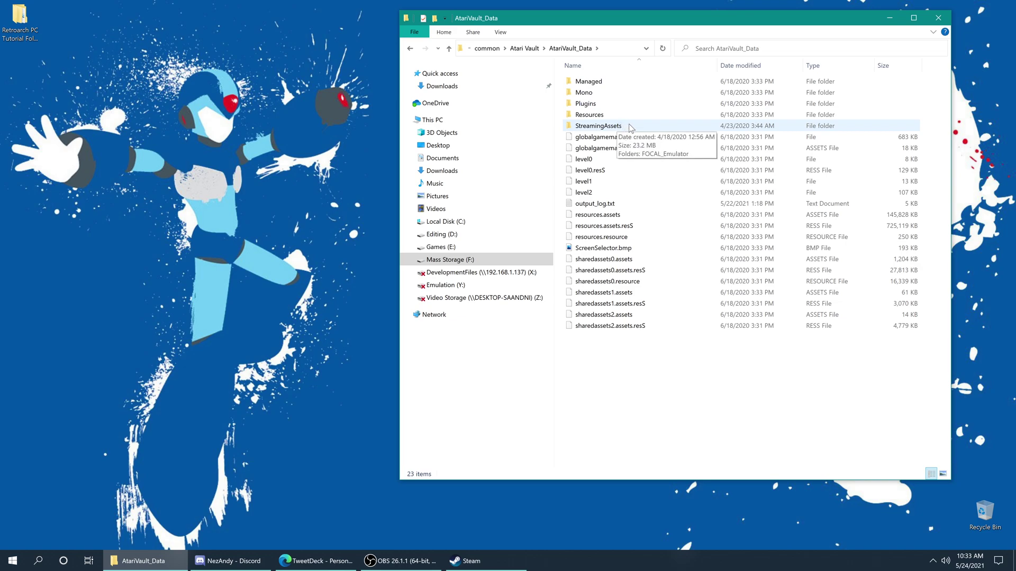
pyautogui.doubleClick(628, 127)
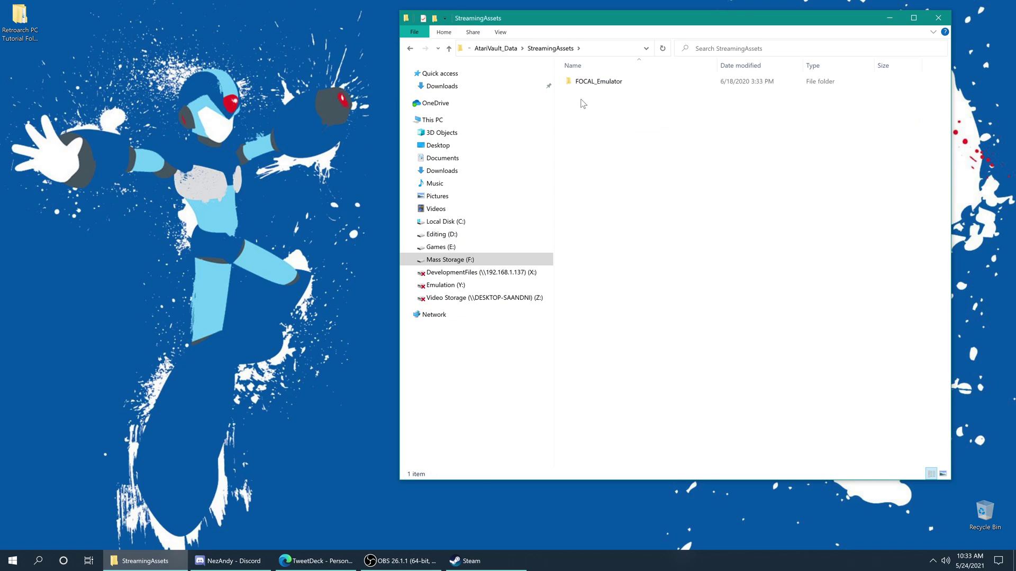
pyautogui.doubleClick(601, 83)
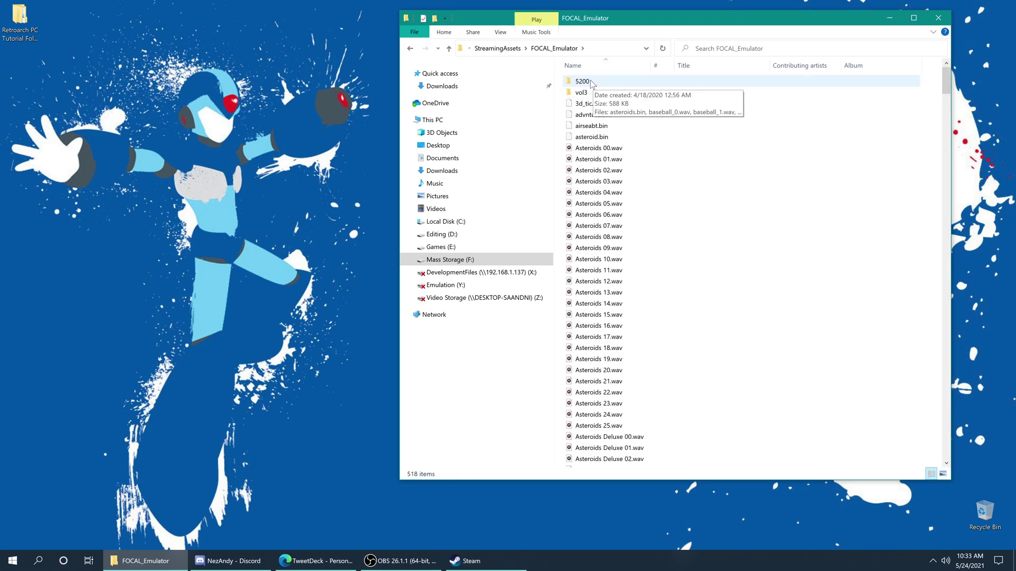
pyautogui.doubleClick(591, 83)
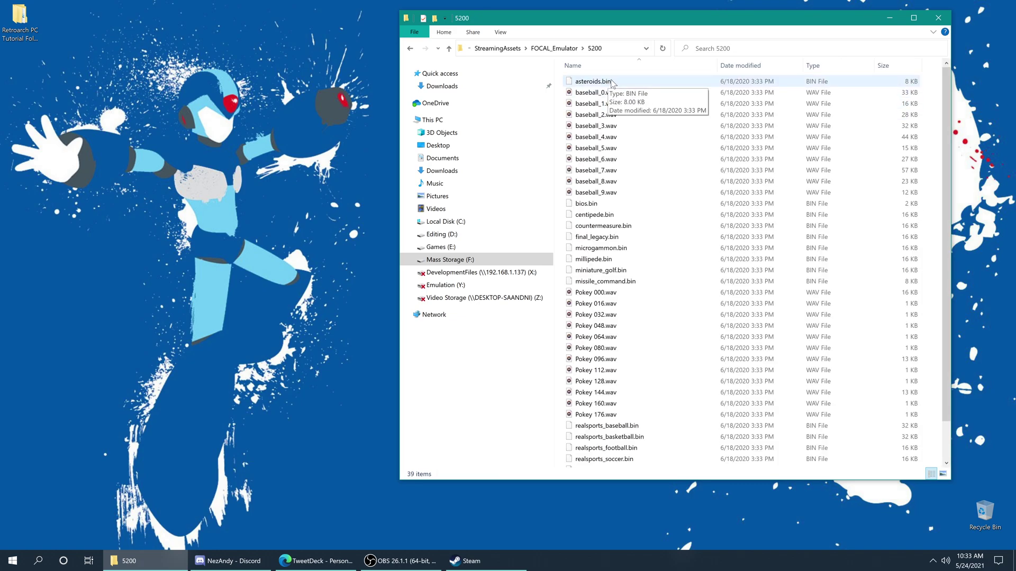
# - Select all the .bin files in the 5200 folder, from asteroids.bin to xari_arena.bin, leaving out the .wav files
pyautogui.click(612, 82)
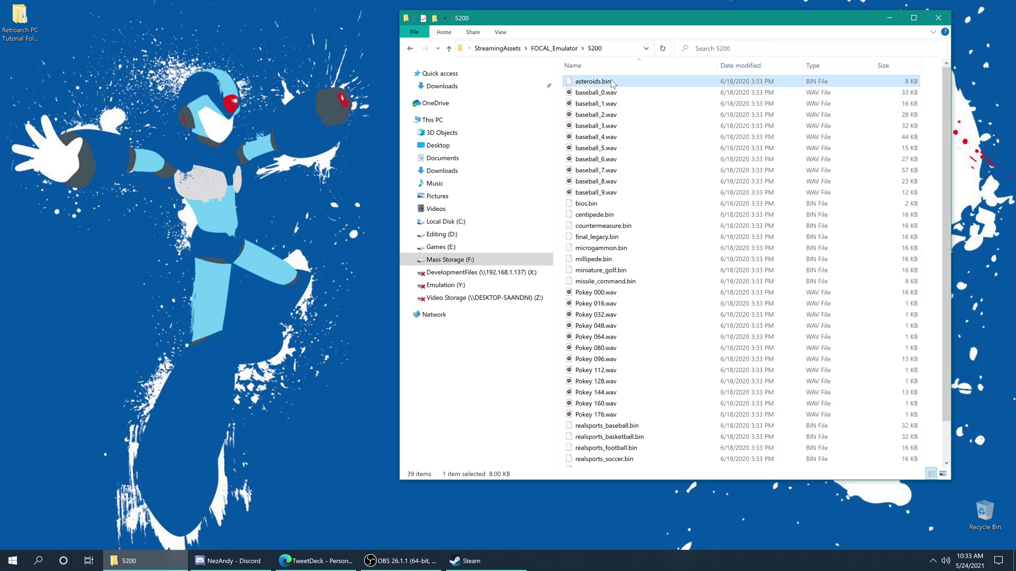
pyautogui.click(596, 206)
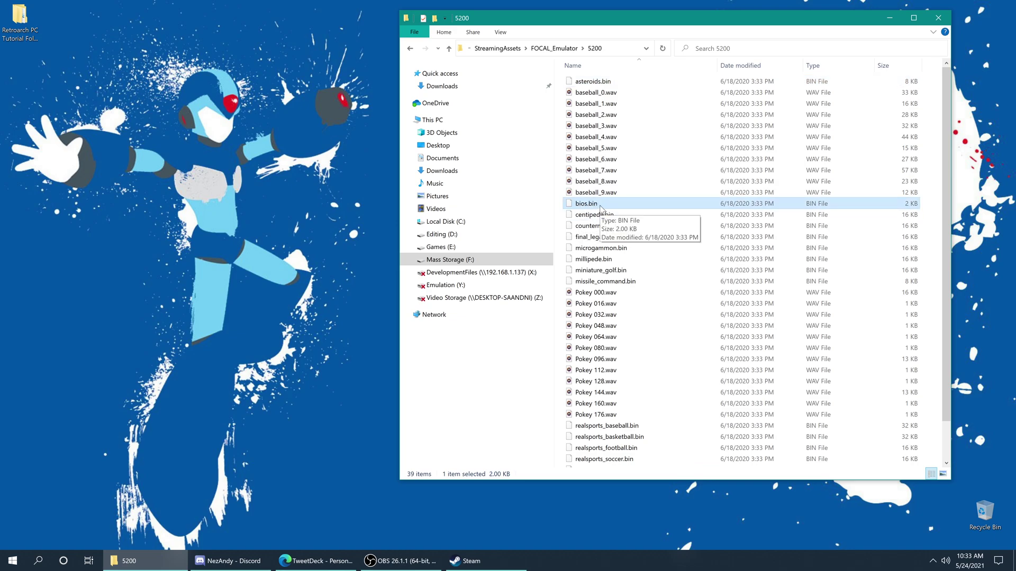
pyautogui.keyDown('ctrl'); pyautogui.click(599, 85); pyautogui.keyUp('ctrl')
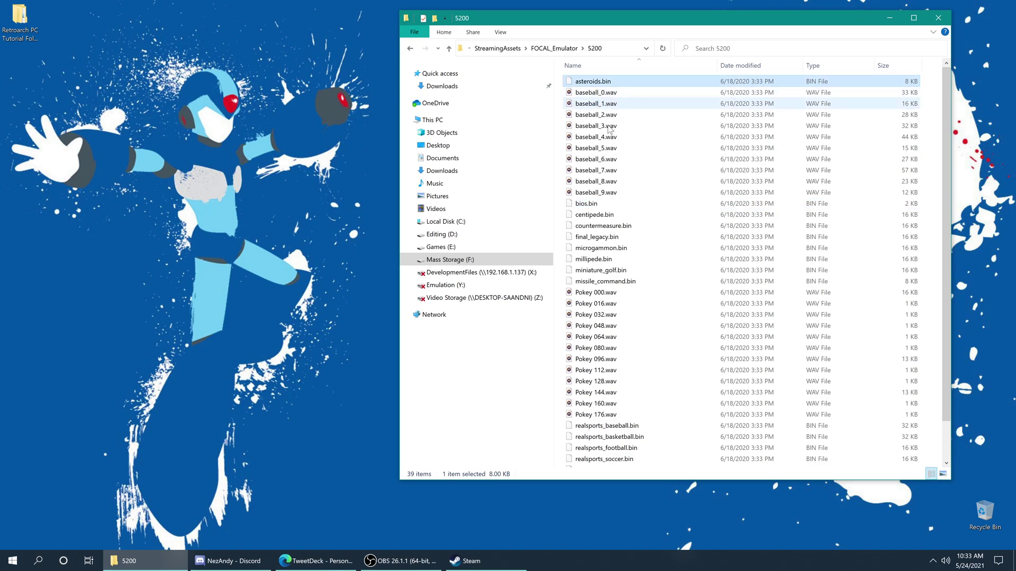
pyautogui.keyDown('ctrl'); pyautogui.click(595, 216); pyautogui.keyUp('ctrl')
pyautogui.keyDown('ctrl'); pyautogui.click(598, 227); pyautogui.keyUp('ctrl')
pyautogui.keyDown('ctrl'); pyautogui.click(601, 238); pyautogui.keyUp('ctrl')
pyautogui.keyDown('ctrl'); pyautogui.click(603, 249); pyautogui.keyUp('ctrl')
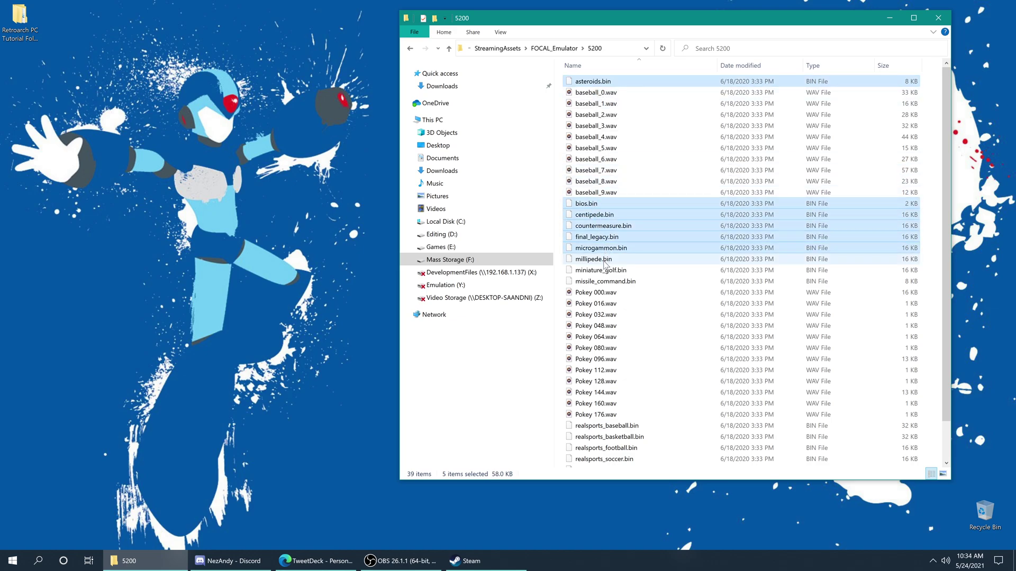
pyautogui.keyDown('ctrl'); pyautogui.click(605, 260); pyautogui.keyUp('ctrl')
pyautogui.keyDown('ctrl'); pyautogui.click(608, 271); pyautogui.keyUp('ctrl')
pyautogui.keyDown('ctrl'); pyautogui.click(611, 282); pyautogui.keyUp('ctrl')
pyautogui.scroll(-1, 622, 306)
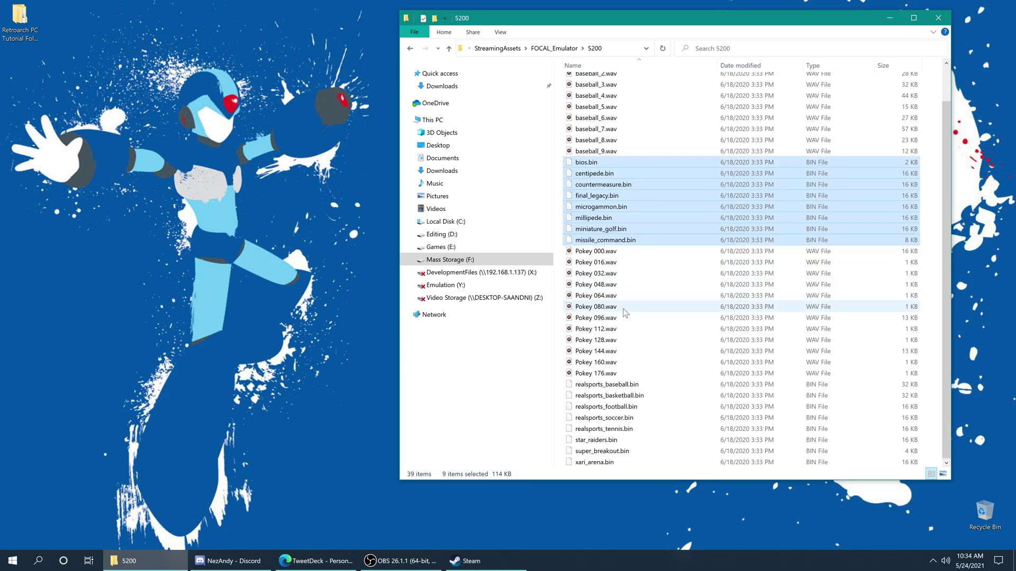
pyautogui.keyDown('ctrl'); pyautogui.click(603, 384); pyautogui.keyUp('ctrl')
pyautogui.keyDown('ctrl'); pyautogui.click(606, 395); pyautogui.keyUp('ctrl')
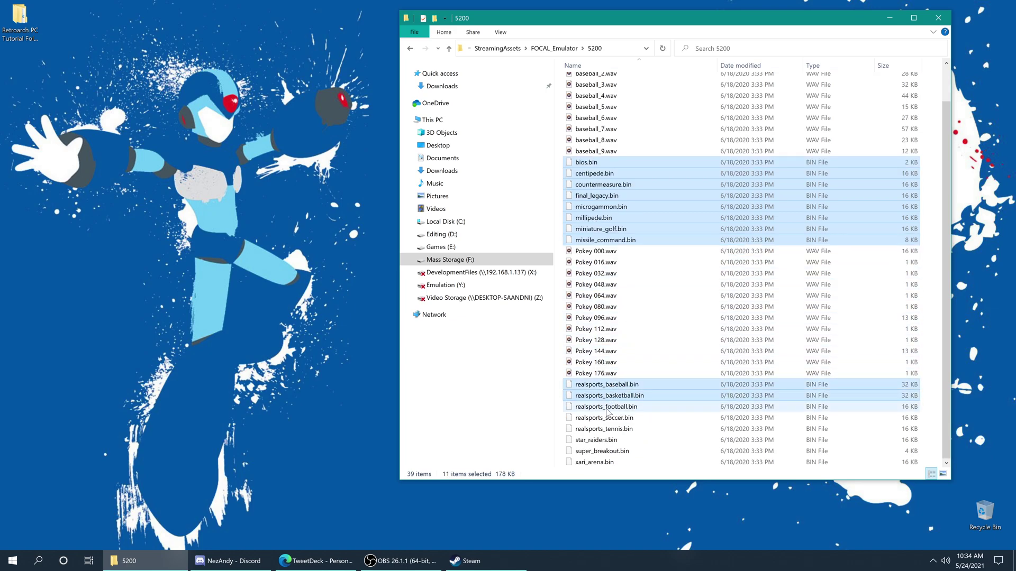
pyautogui.keyDown('ctrl'); pyautogui.click(606, 418); pyautogui.keyUp('ctrl')
pyautogui.keyDown('ctrl'); pyautogui.click(603, 429); pyautogui.keyUp('ctrl')
pyautogui.keyDown('ctrl'); pyautogui.click(599, 441); pyautogui.keyUp('ctrl')
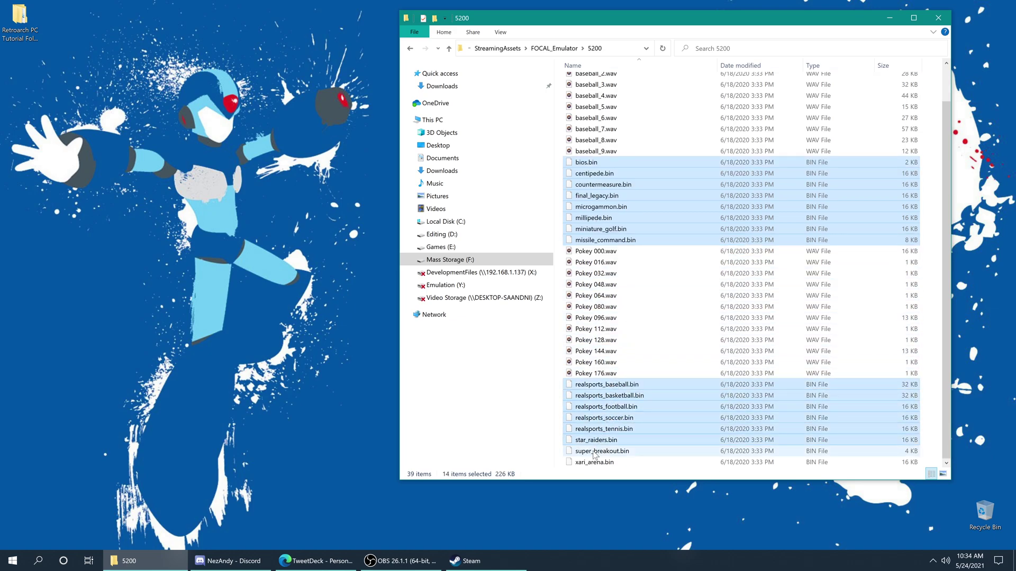
pyautogui.keyDown('ctrl'); pyautogui.click(594, 451); pyautogui.keyUp('ctrl')
pyautogui.keyDown('ctrl'); pyautogui.click(597, 463); pyautogui.keyUp('ctrl')
# - Create a new folder named Atari 5200 on the desktop
pyautogui.rightClick(284, 236)
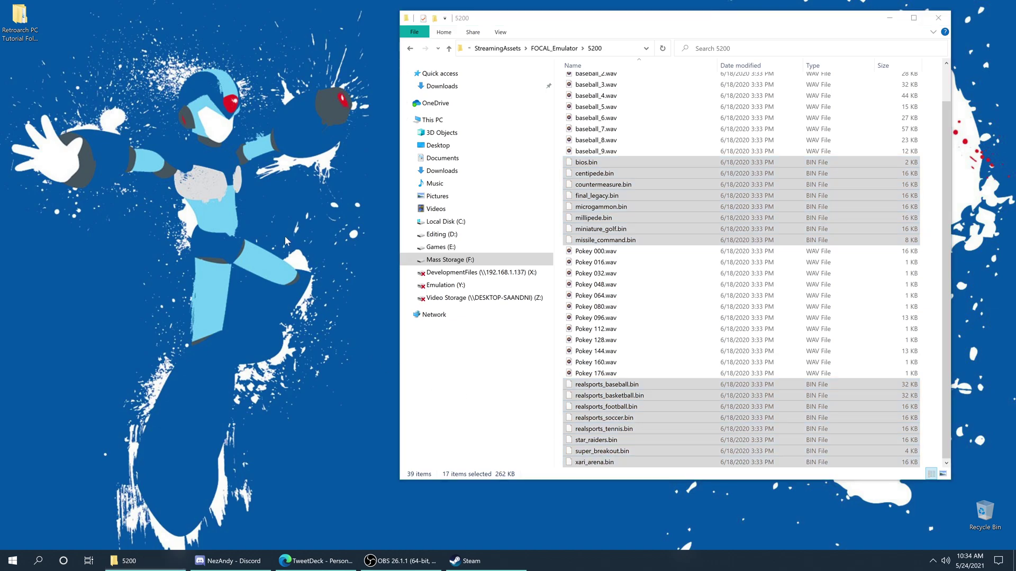
pyautogui.moveTo(323, 329)
pyautogui.click(439, 325)
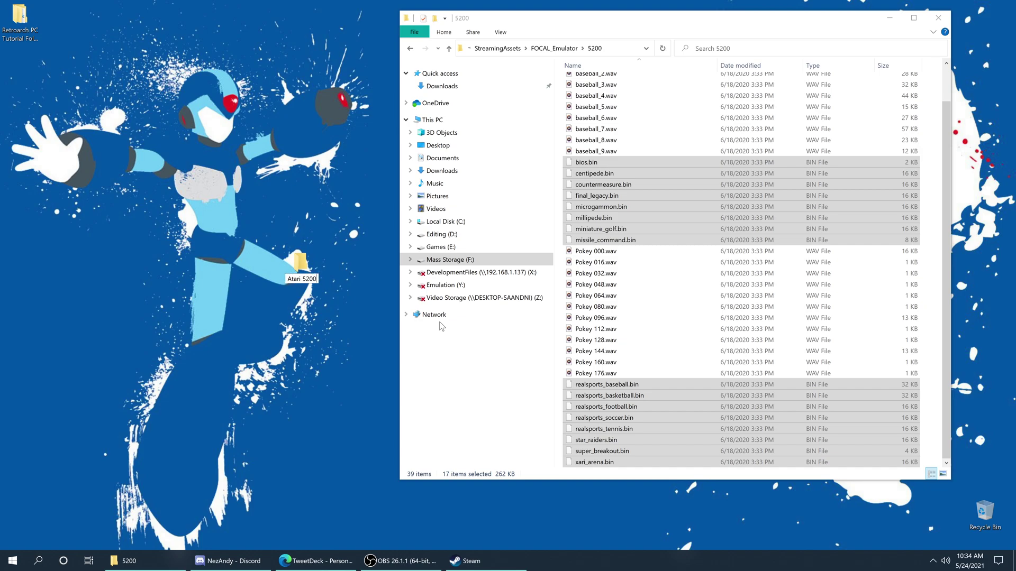
pyautogui.press('Return')
# - Copy the selected .bin files into the Atari 5200 folder on the desktop
pyautogui.moveTo(607, 208); pyautogui.dragTo(607, 208)
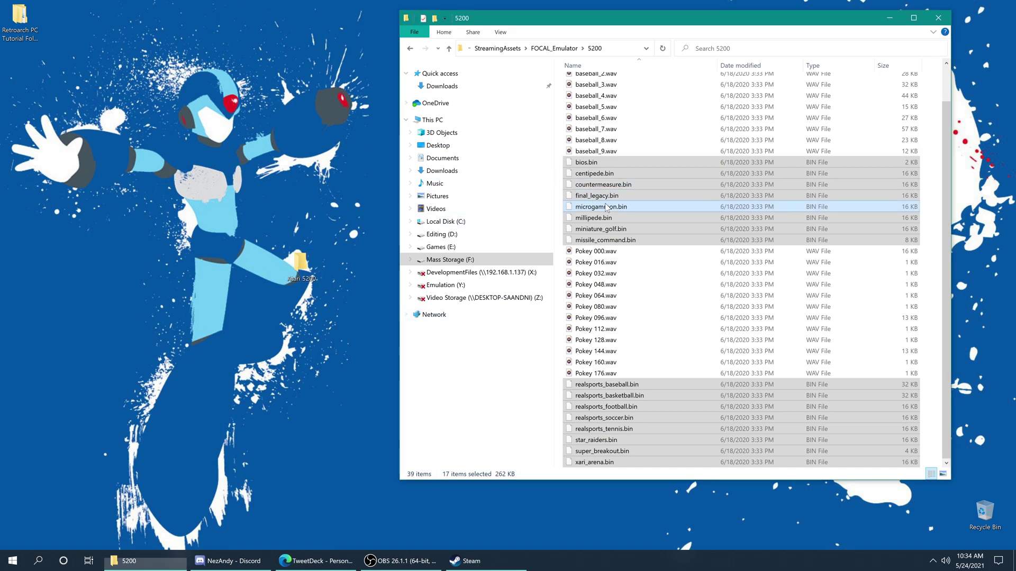
pyautogui.rightClick(607, 207)
pyautogui.click(619, 301)
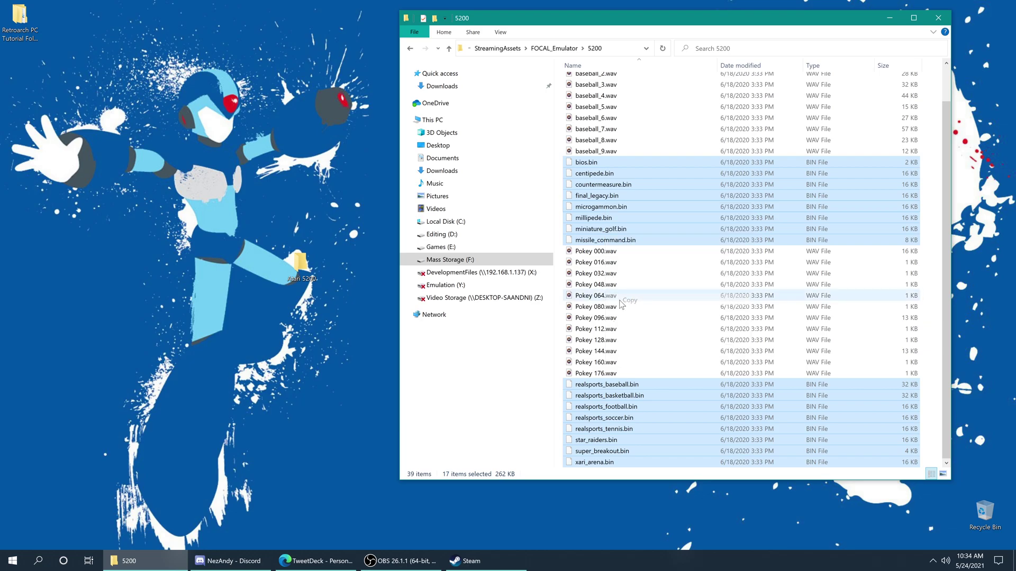
pyautogui.doubleClick(300, 264)
pyautogui.rightClick(666, 176)
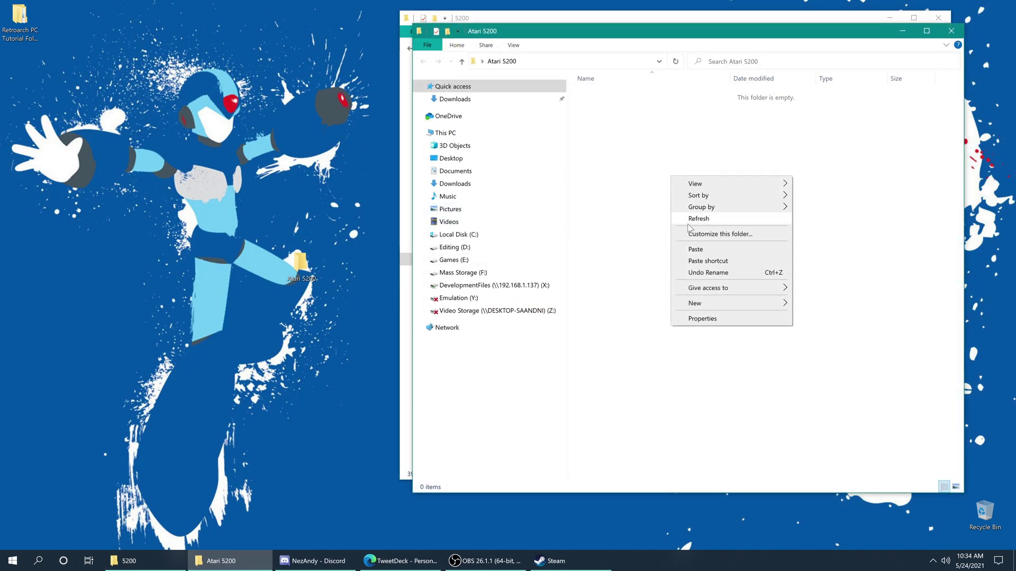
pyautogui.click(699, 250)
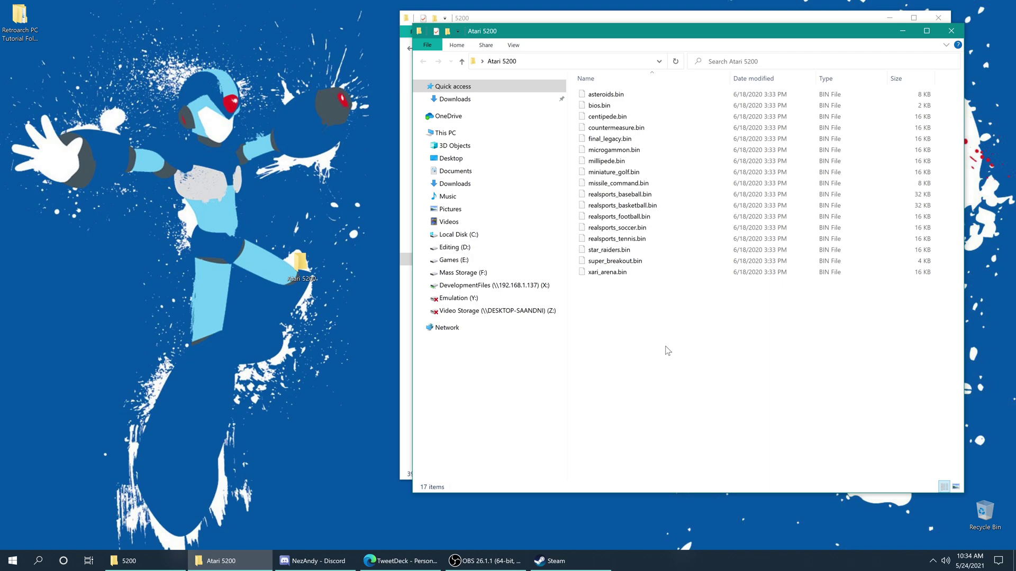
# - Check in the Atari 5200 folder's view options whether file name extensions are shown
pyautogui.click(603, 109)
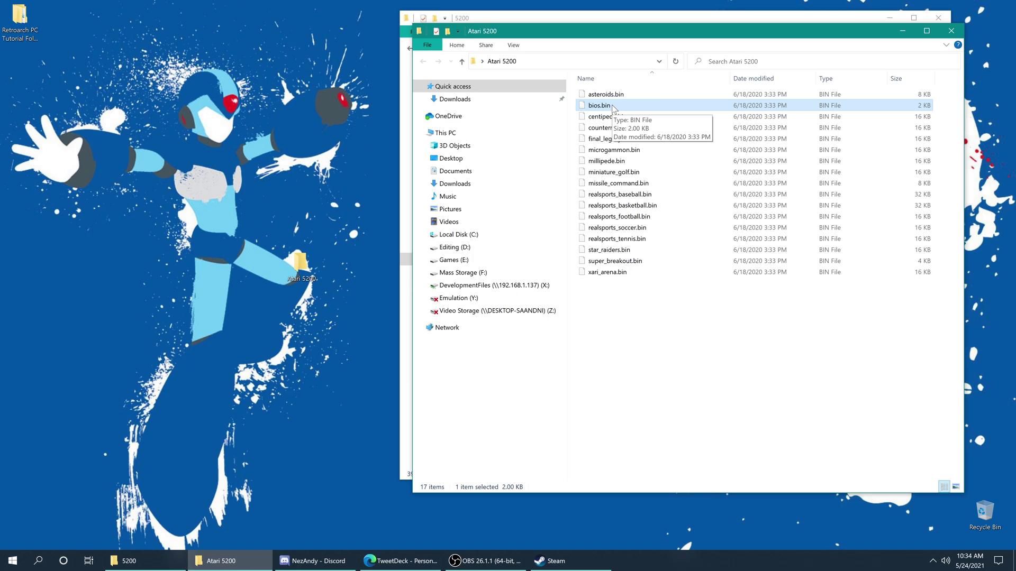
pyautogui.keyDown('ctrl'); pyautogui.click(612, 109); pyautogui.keyUp('ctrl')
pyautogui.hotkey('ctrl', 'F1')
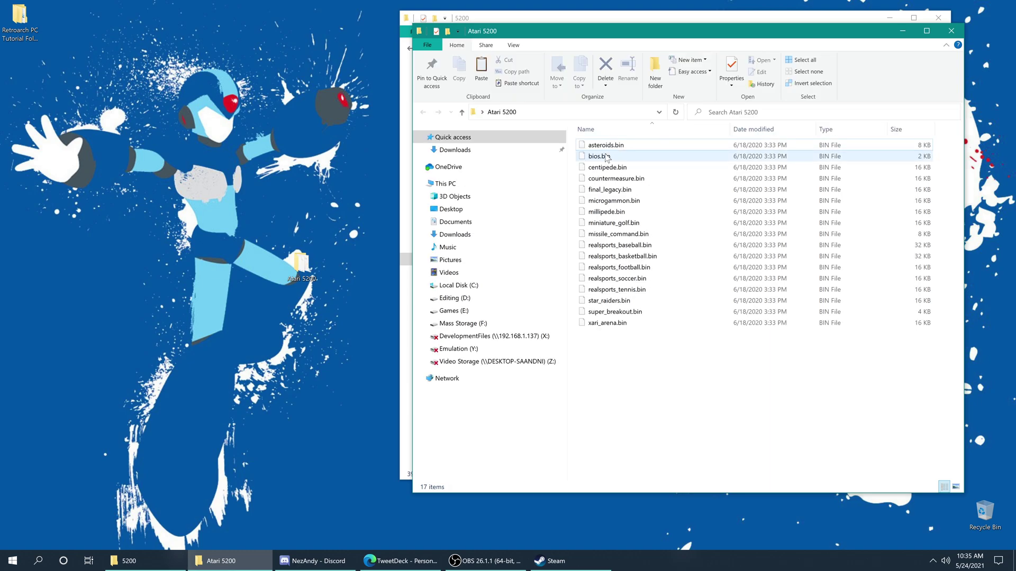
pyautogui.click(513, 46)
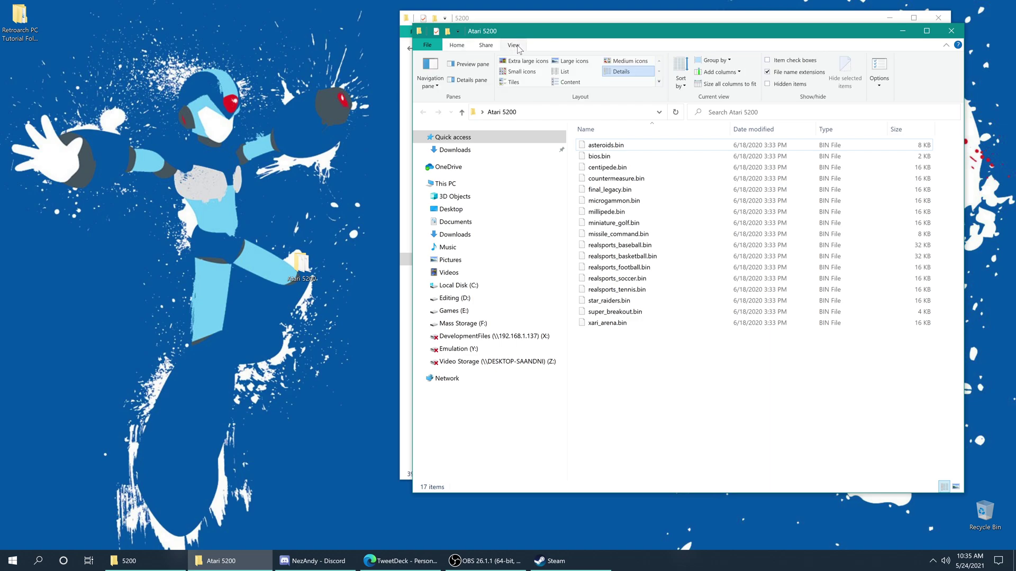
# - Rename bios.bin to 5200.rom, accepting the extension change, and move the file out of the folder onto the desktop
pyautogui.click(608, 157)
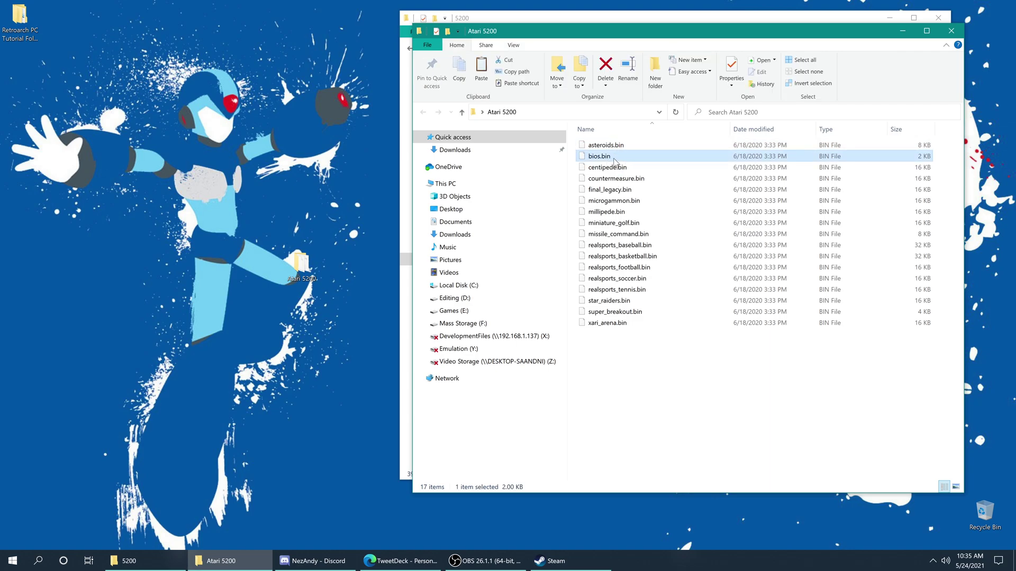
pyautogui.press('F2')
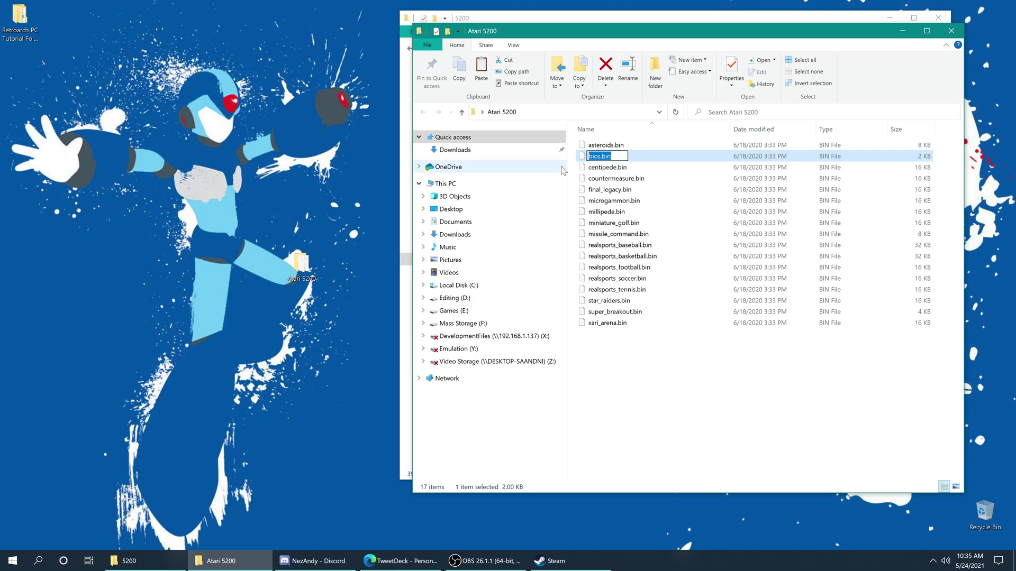
pyautogui.write('5200.rom')
pyautogui.press('Return')
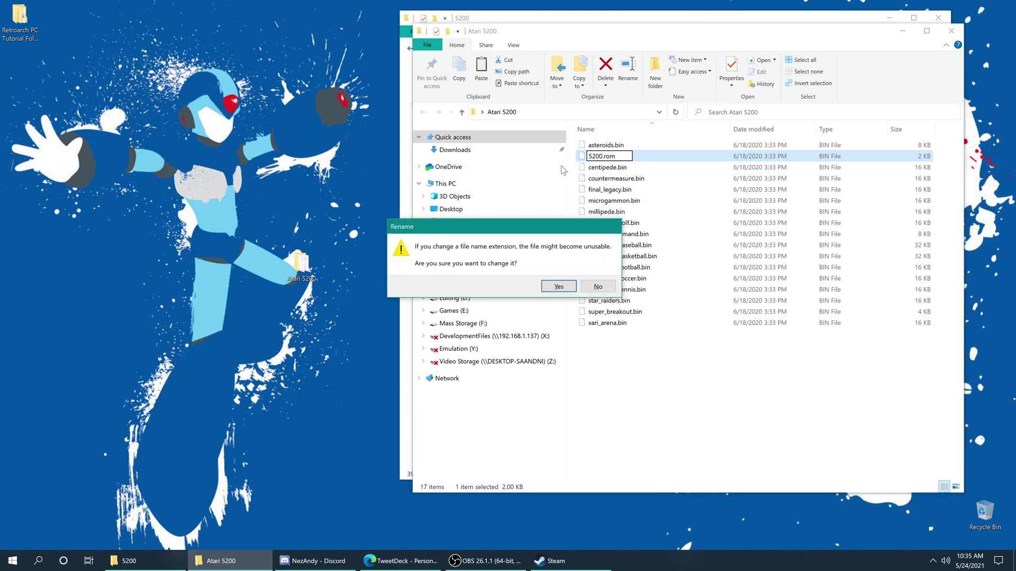
pyautogui.click(559, 287)
pyautogui.moveTo(617, 157); pyautogui.dragTo(351, 47)
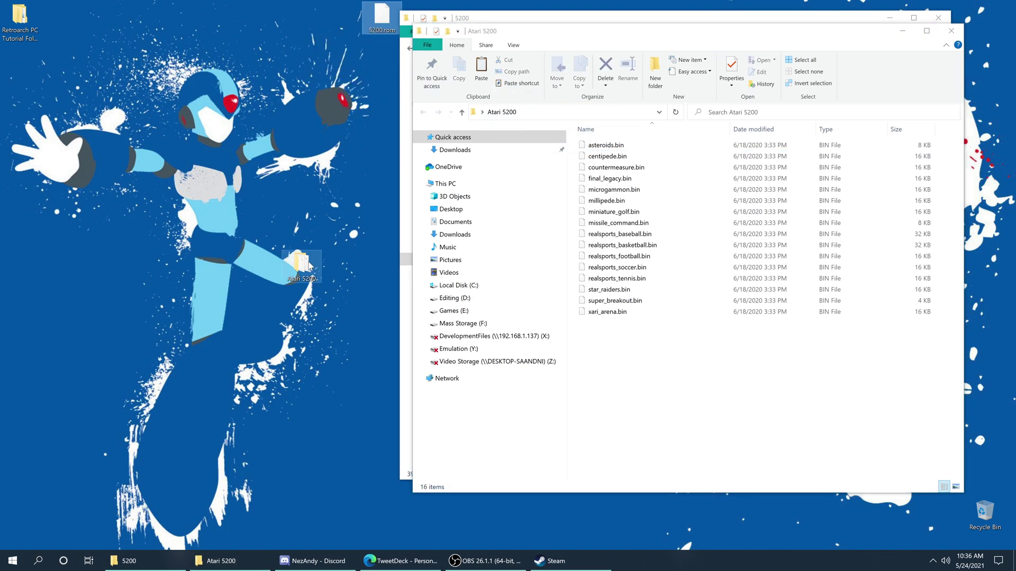
# - Place the Atari 5200 folder beside 5200.rom on the desktop and rename it Atari 5200 Games, closing its window
pyautogui.moveTo(300, 262); pyautogui.dragTo(341, 21)
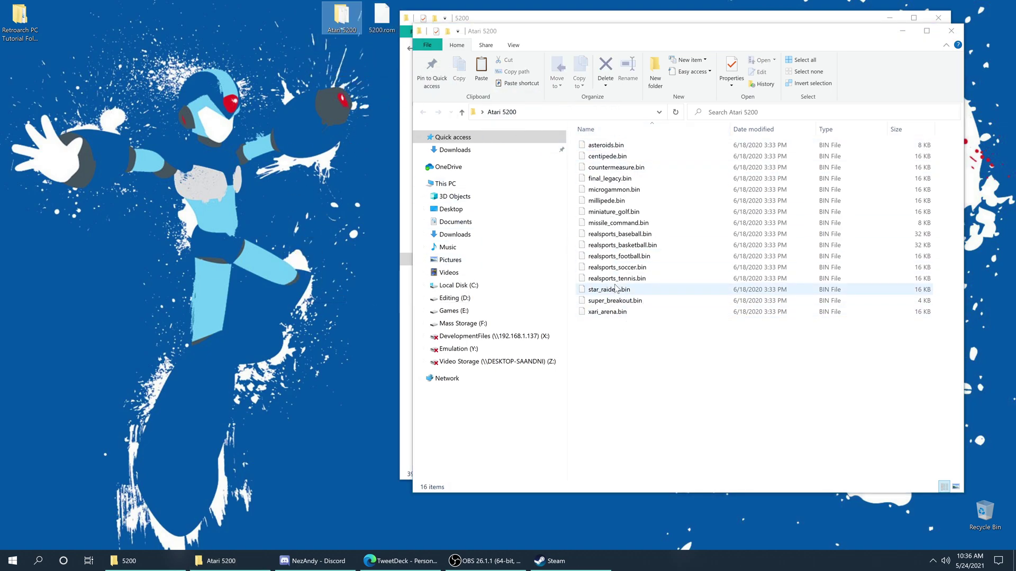
pyautogui.press('F2')
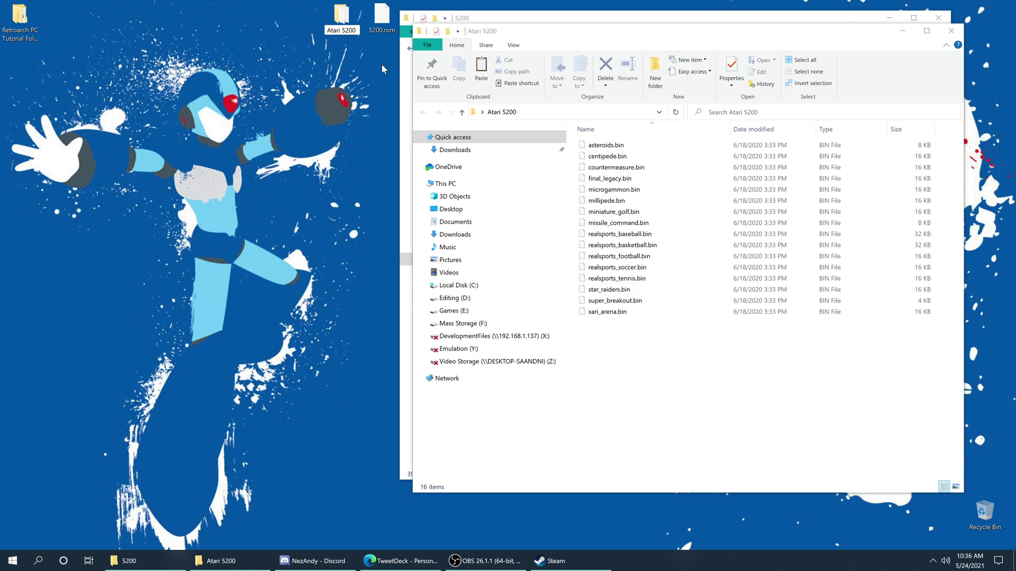
pyautogui.write('Games')
pyautogui.press('Return')
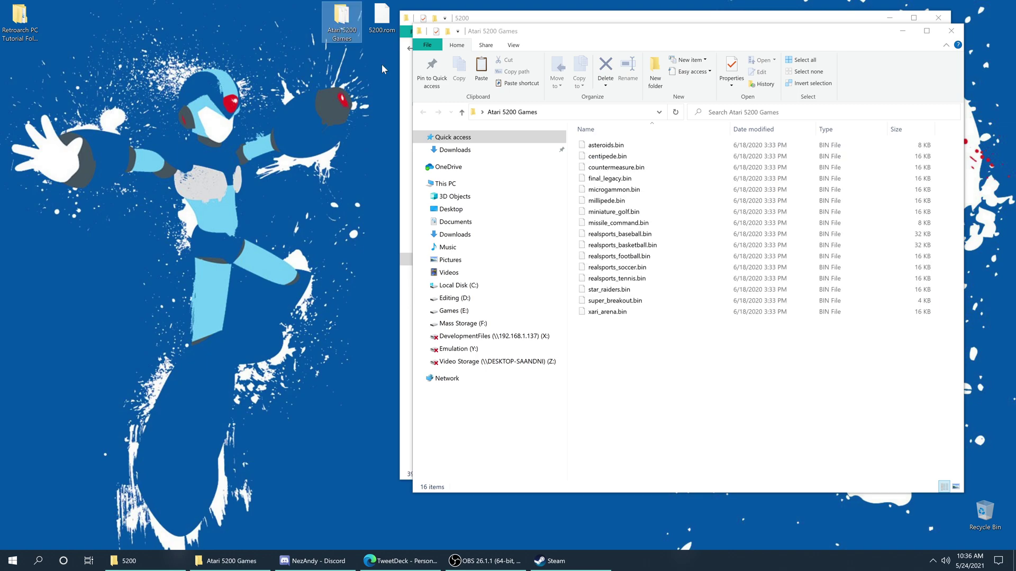
pyautogui.click(951, 31)
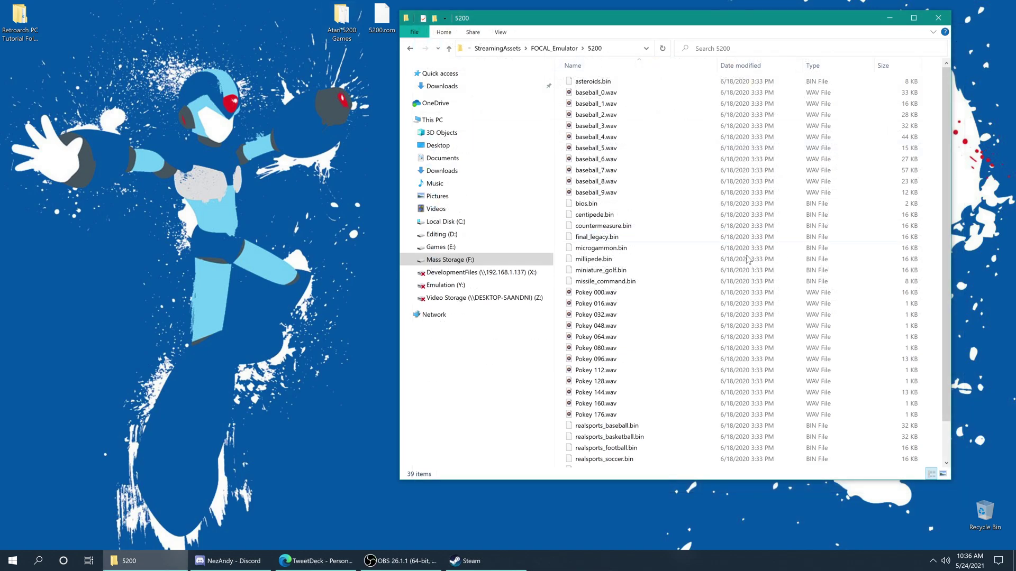
# - Look through the files in the parent FOCAL_Emulator folder, including the other game .bin files, and return to its 5200 subfolder
pyautogui.hotkey('alt', 'Left')
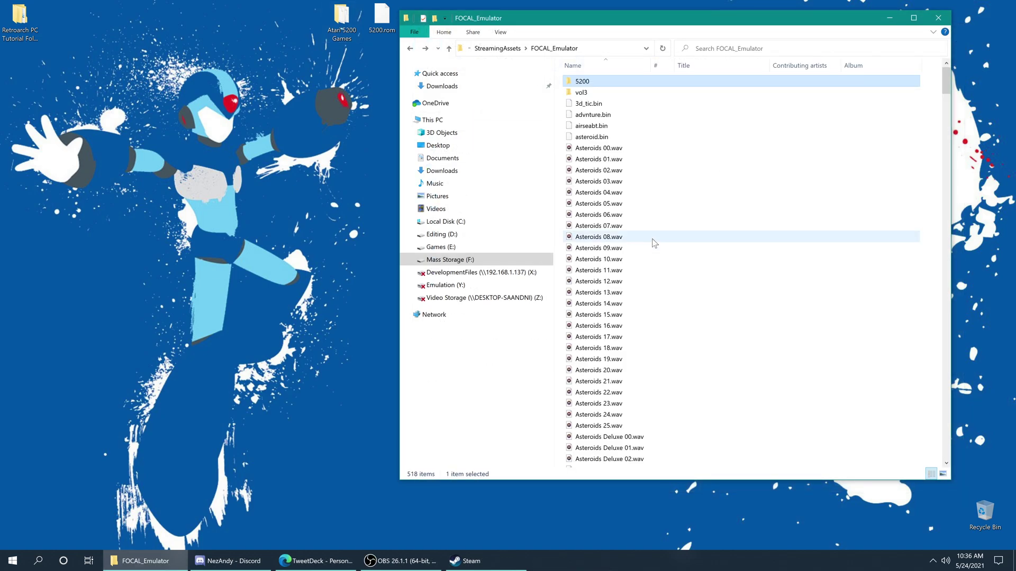
pyautogui.scroll(-5, 701, 159)
pyautogui.scroll(-20, 695, 187)
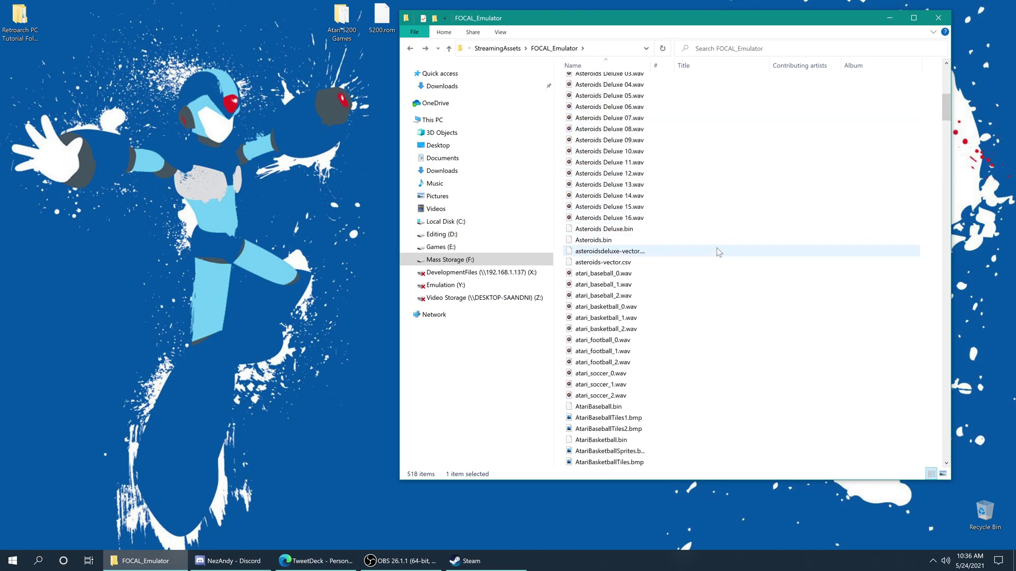
pyautogui.scroll(-20, 693, 334)
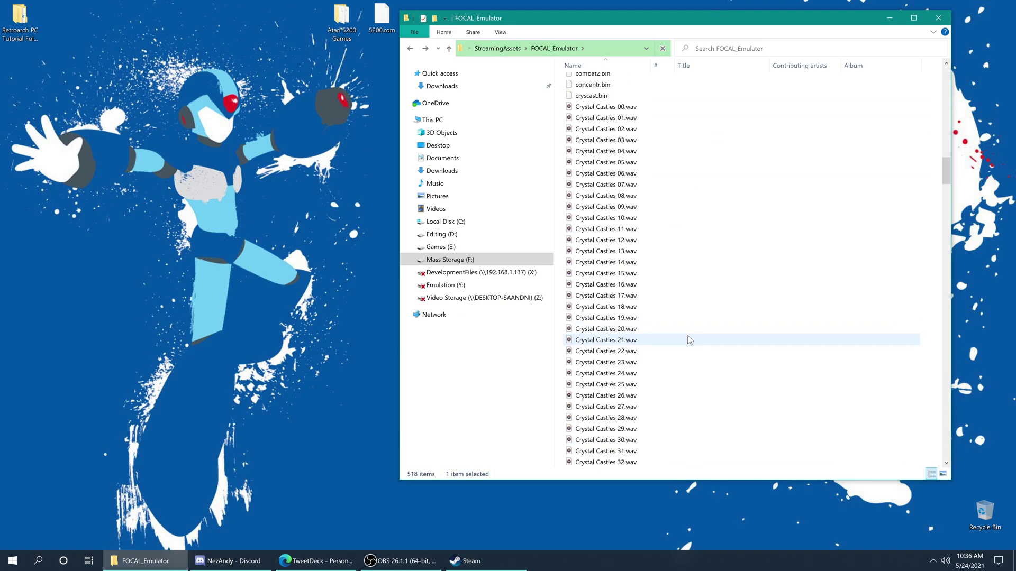
pyautogui.scroll(-5, 689, 360)
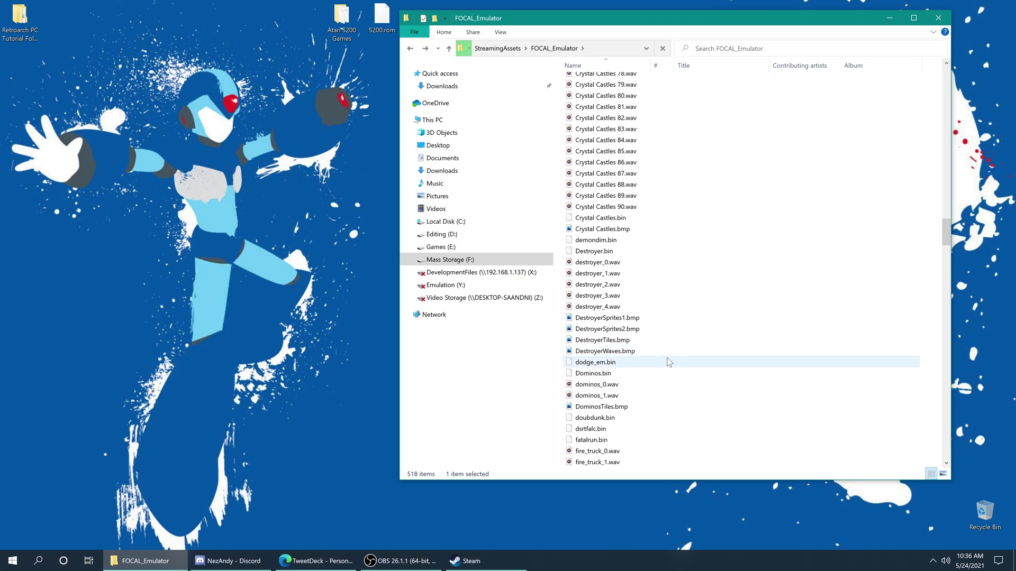
pyautogui.moveTo(946, 241); pyautogui.dragTo(946, 79)
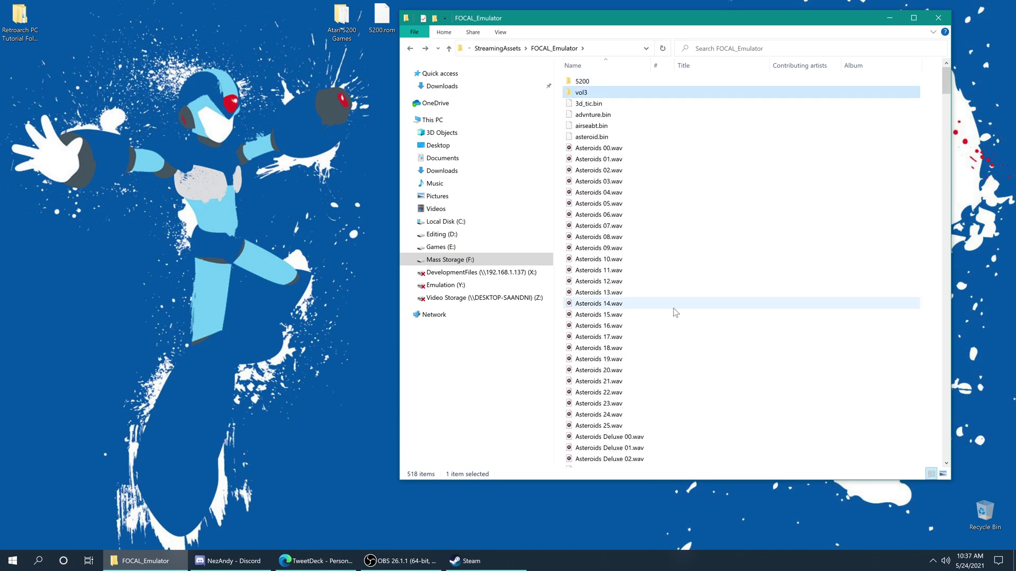
pyautogui.doubleClick(597, 82)
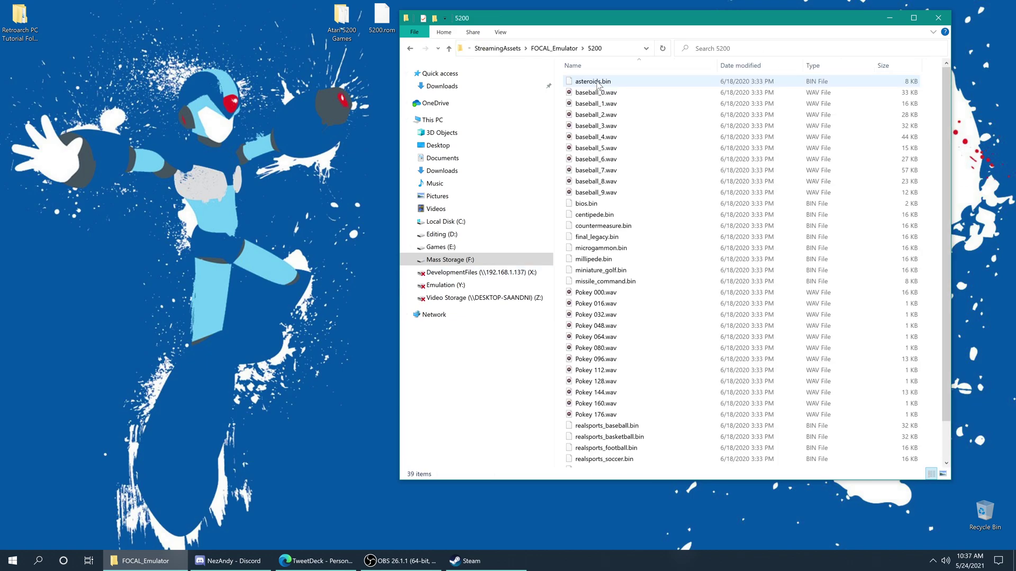
# - Close the 5200 folder window and move 5200.rom and the Atari 5200 Games folder toward the middle of the desktop's upper edge
pyautogui.click(939, 18)
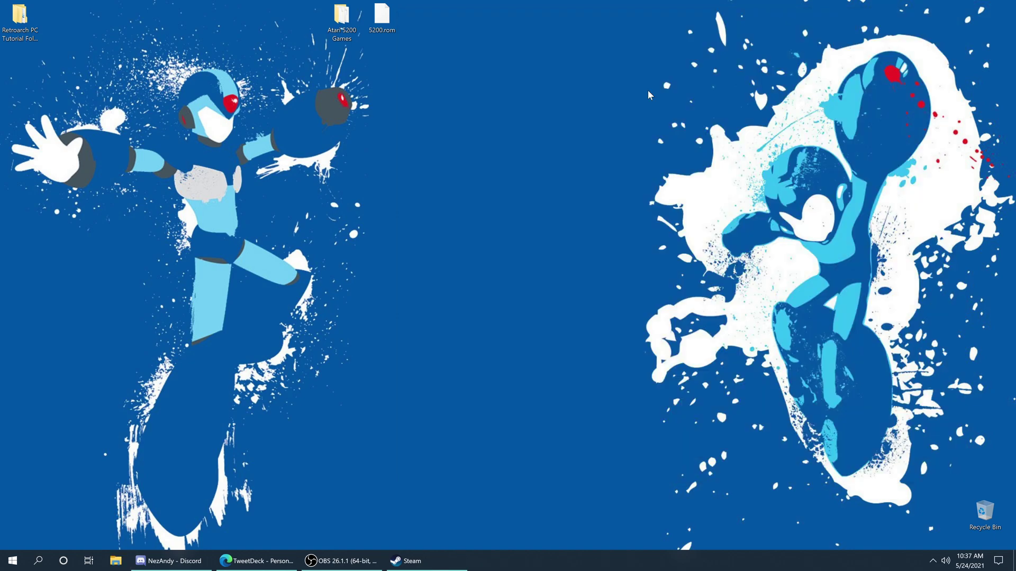
pyautogui.moveTo(386, 23); pyautogui.dragTo(586, 22)
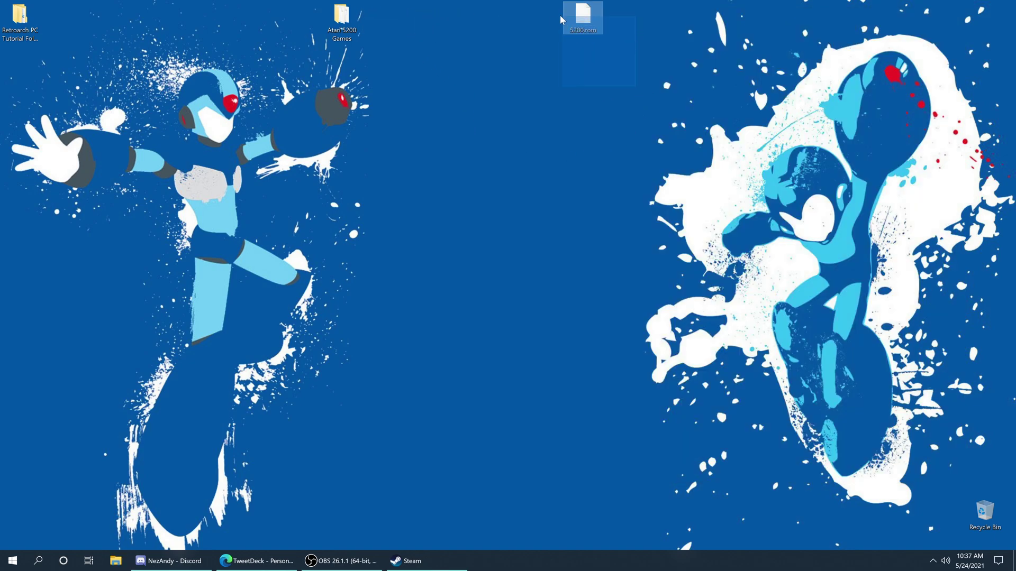
pyautogui.moveTo(341, 21); pyautogui.dragTo(503, 20)
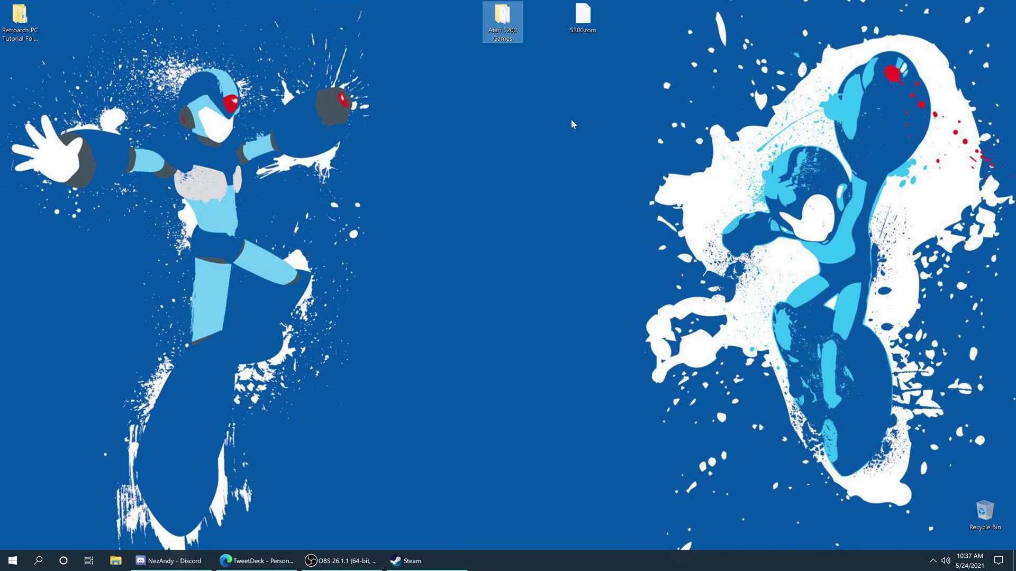